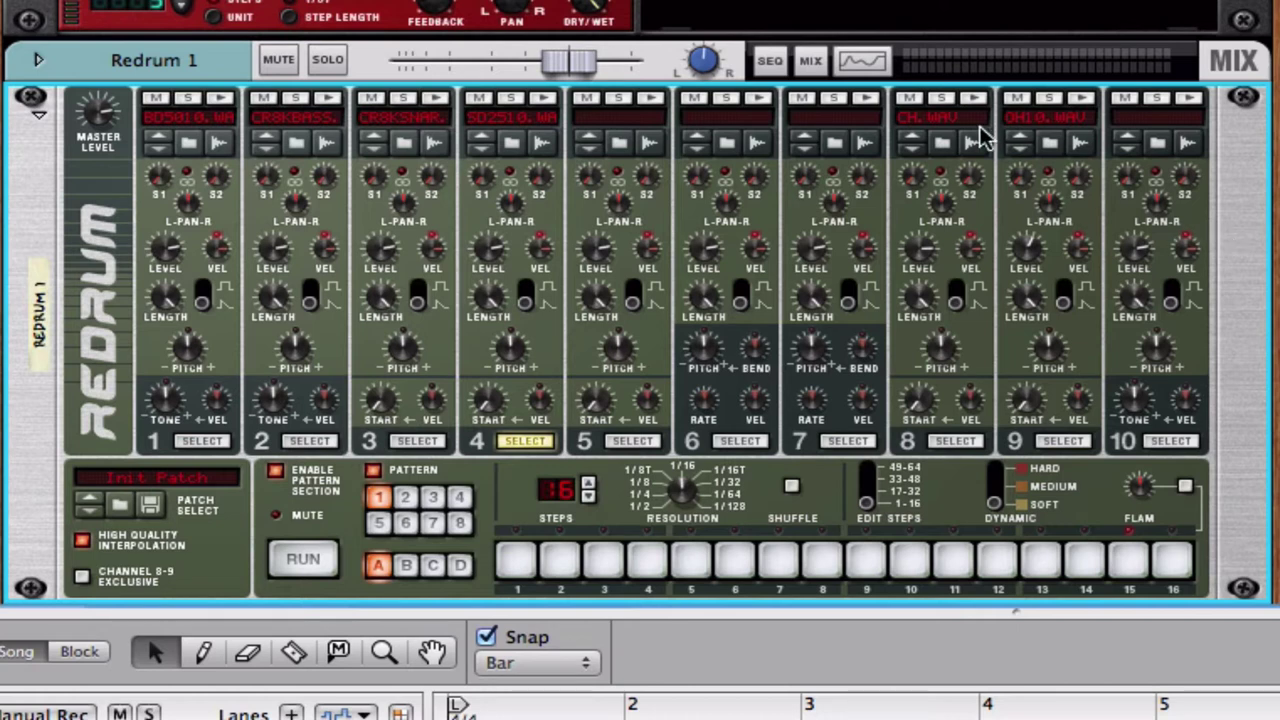
Audition the drum 8 and drum 9 hi-hat samples and display each channel's programmed step pattern
{"action": "left_click", "coordinate": [975, 99]}
{"action": "left_click", "coordinate": [975, 99]}
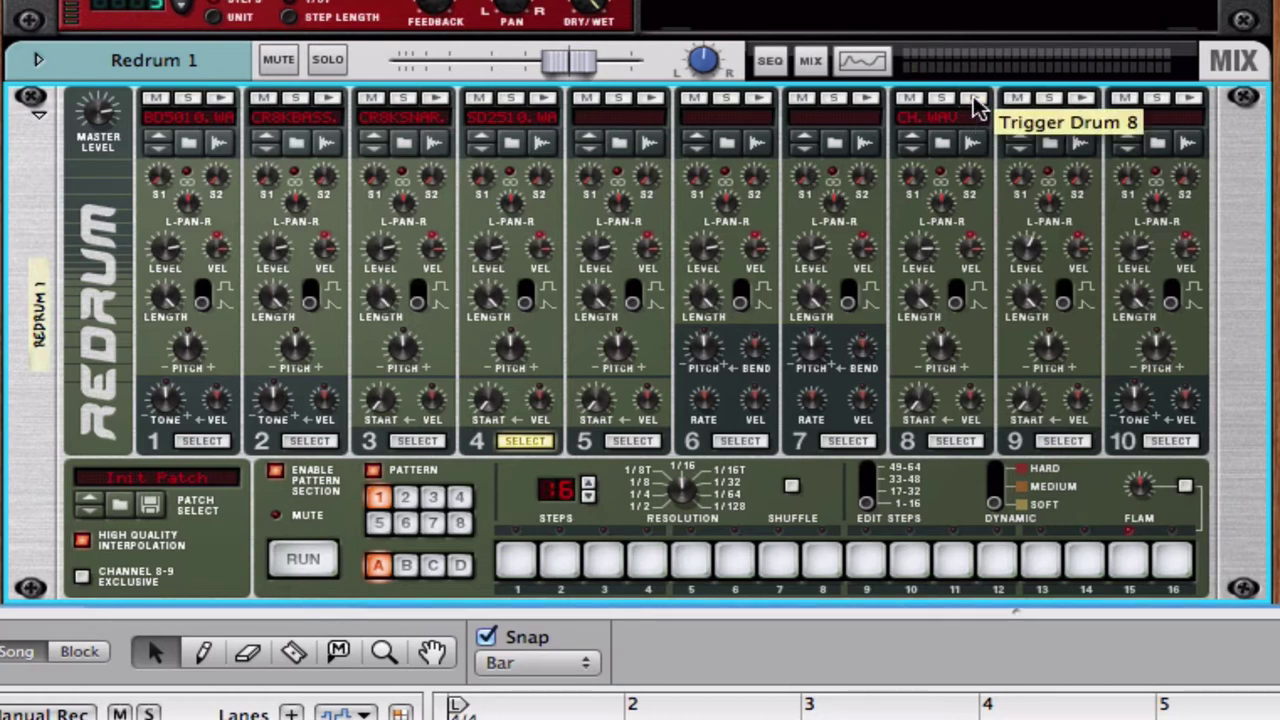
{"action": "left_click", "coordinate": [1085, 100]}
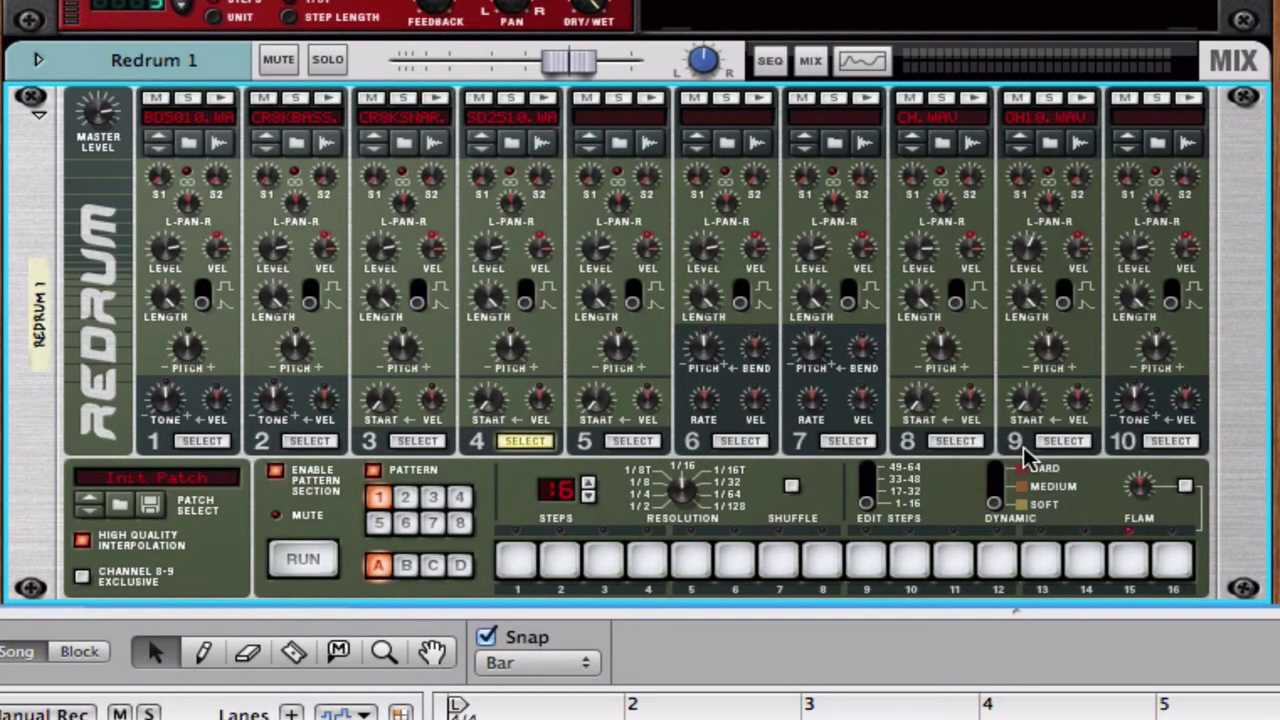
{"action": "left_click", "coordinate": [951, 440]}
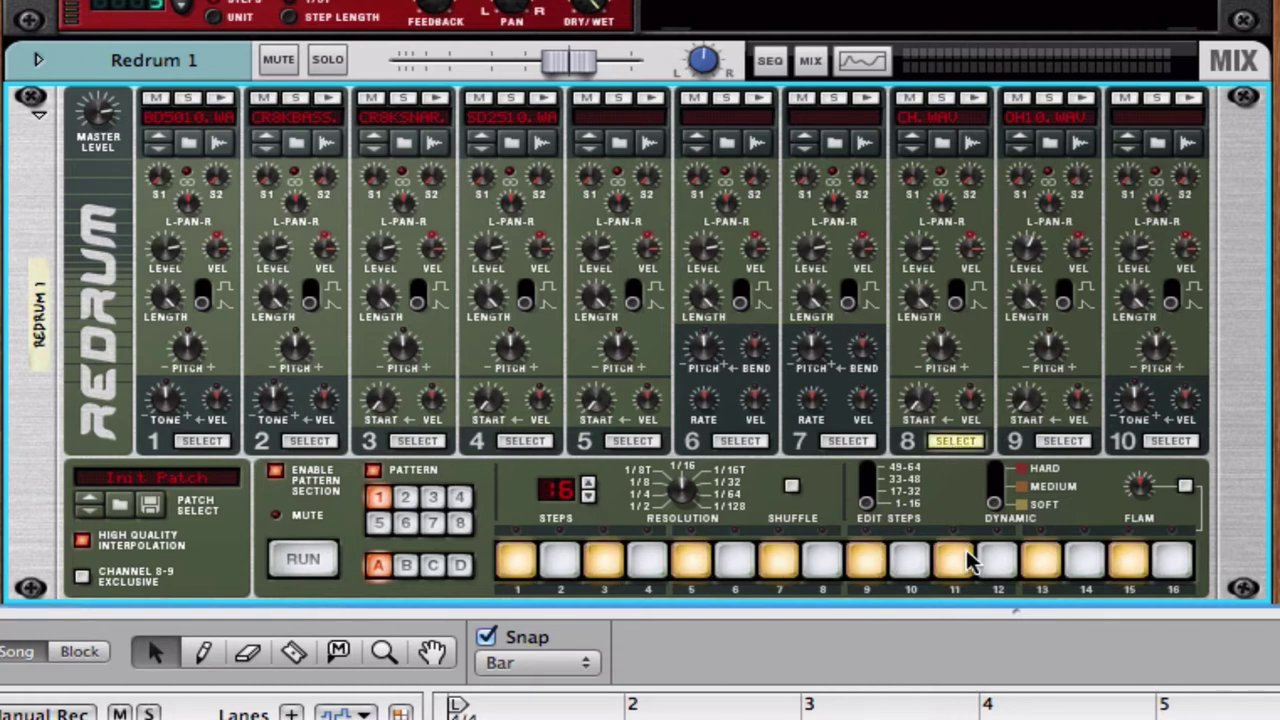
{"action": "left_click", "coordinate": [1055, 442]}
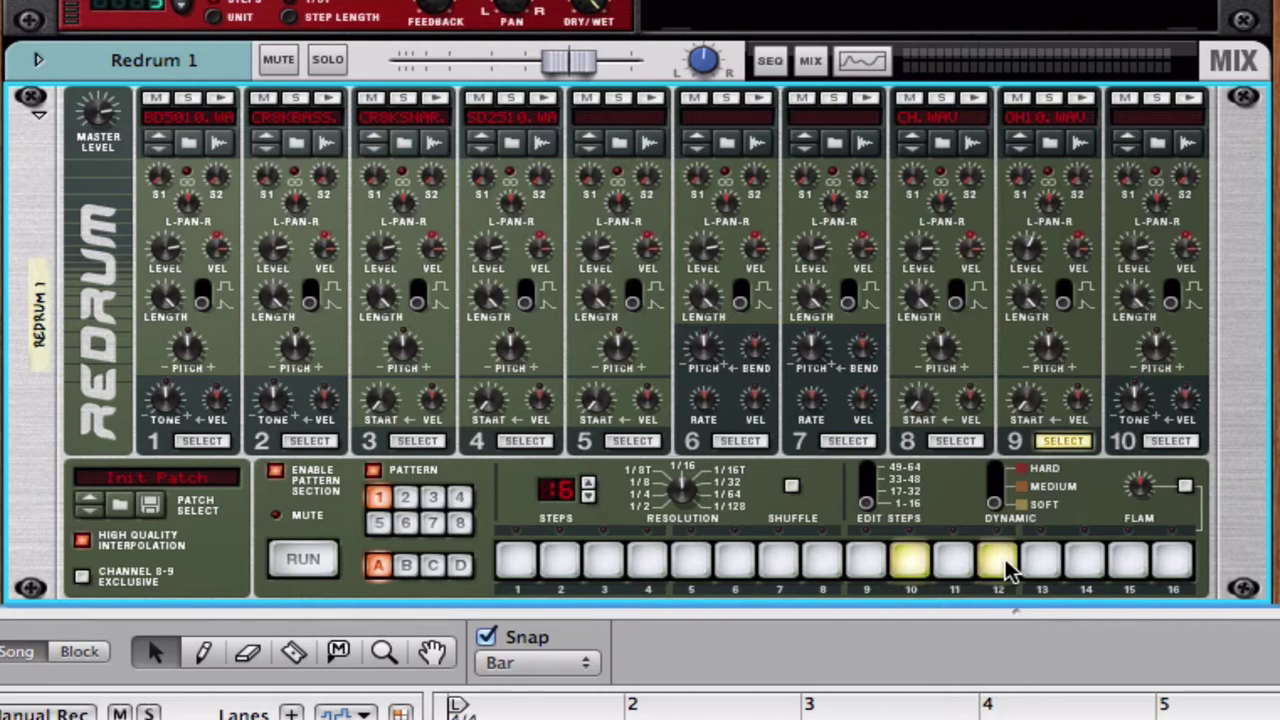
Play pattern 1 and stop it, and switch to pattern 2 and audition that one as well
{"action": "left_click", "coordinate": [303, 560]}
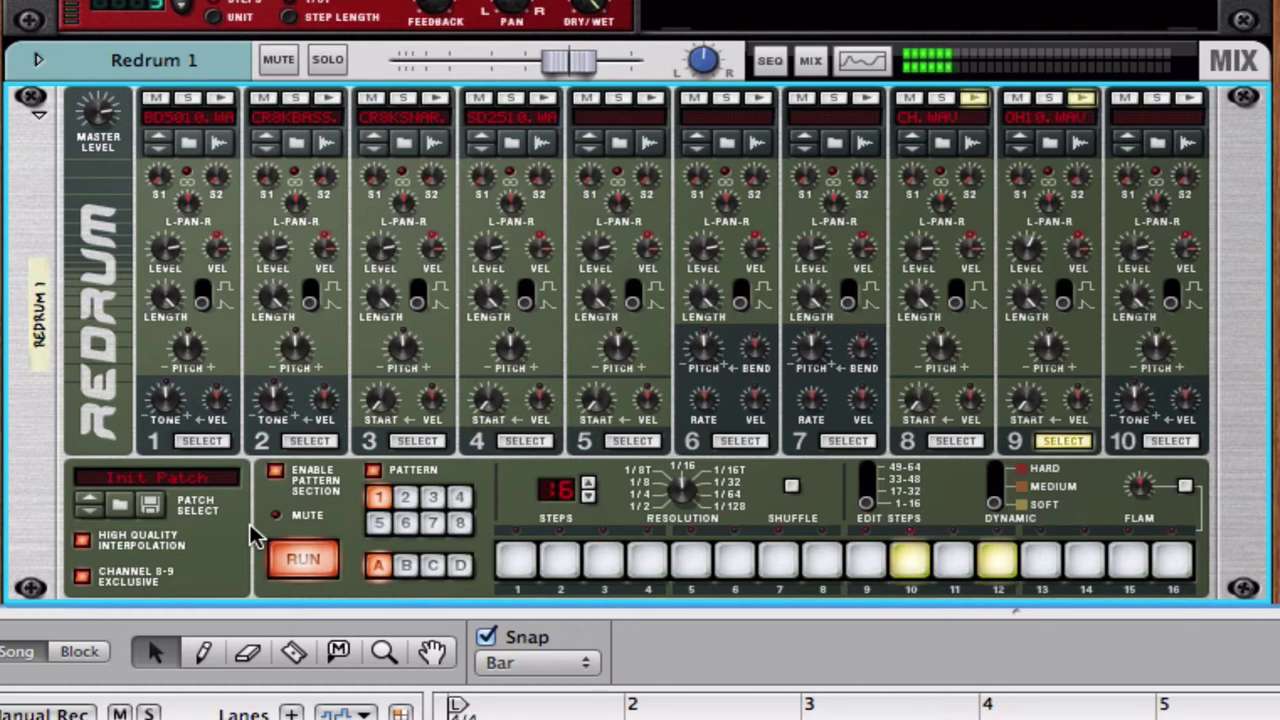
{"action": "left_click", "coordinate": [318, 560]}
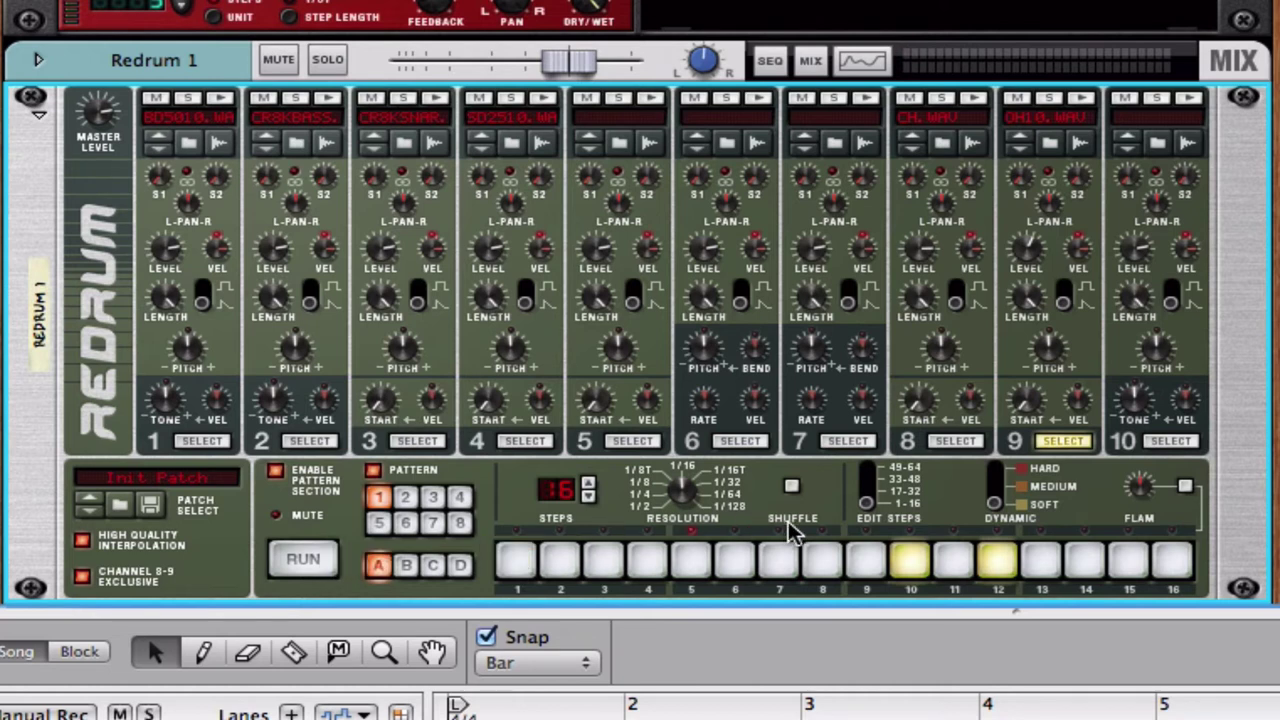
{"action": "left_click", "coordinate": [405, 497]}
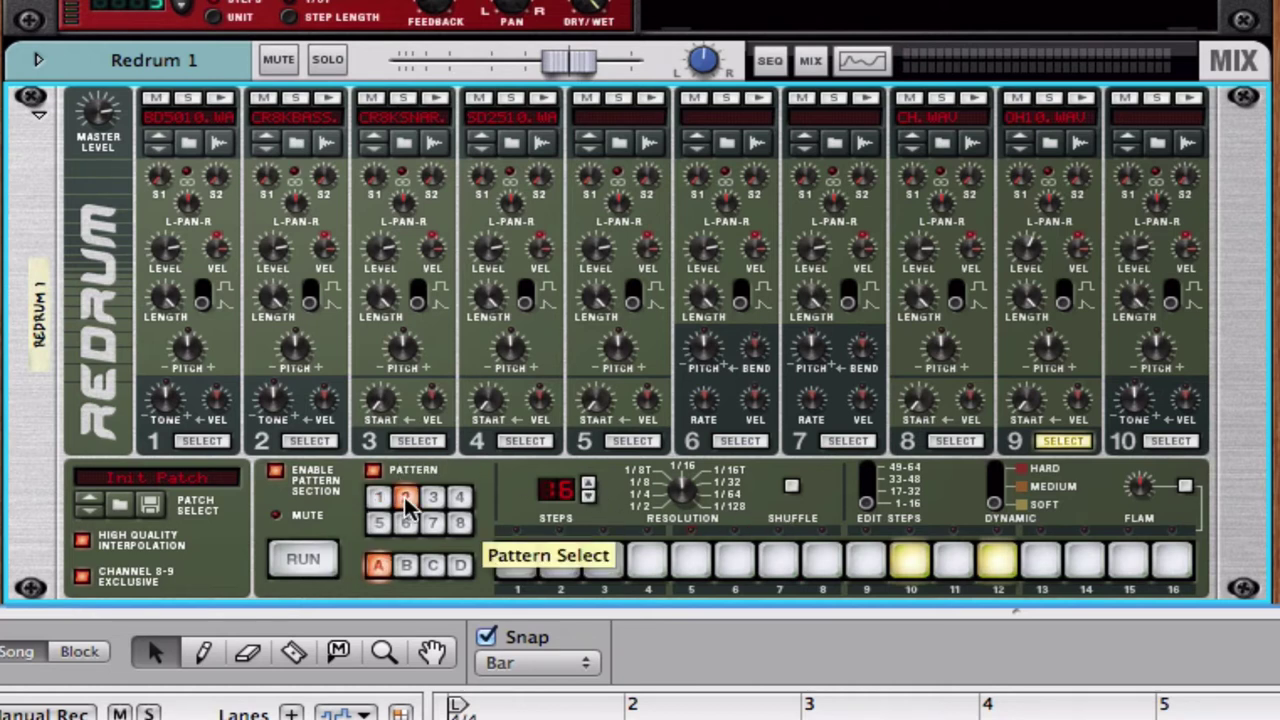
{"action": "left_click", "coordinate": [296, 557]}
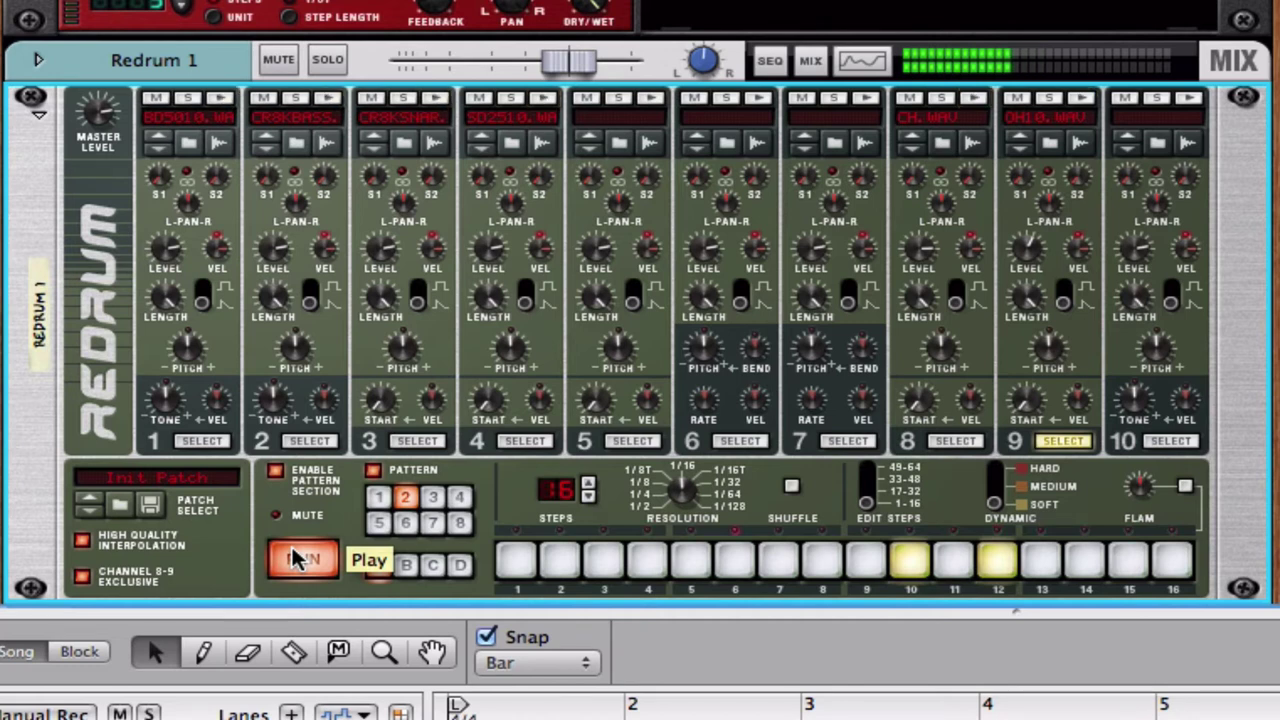
{"action": "left_click", "coordinate": [298, 559]}
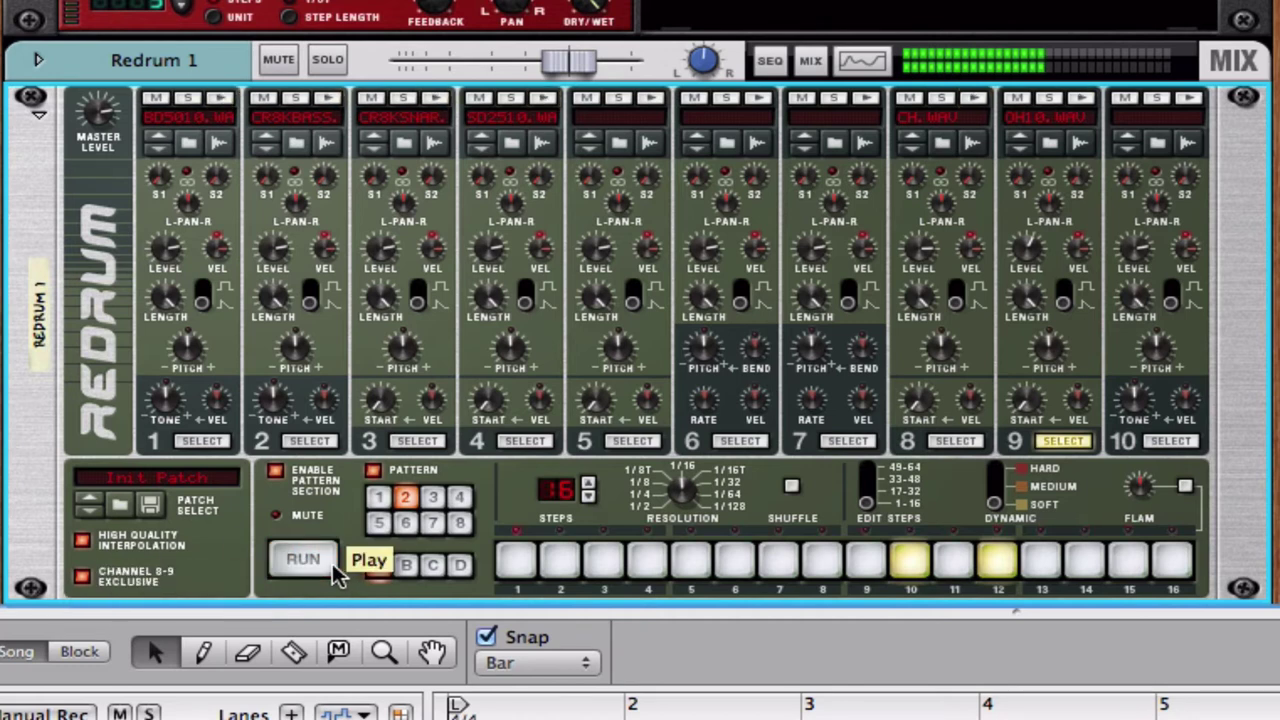
Compare pattern 2 during playback with Channel 8-9 Exclusive disabled and re-enabled, and stop playback
{"action": "left_click", "coordinate": [83, 578]}
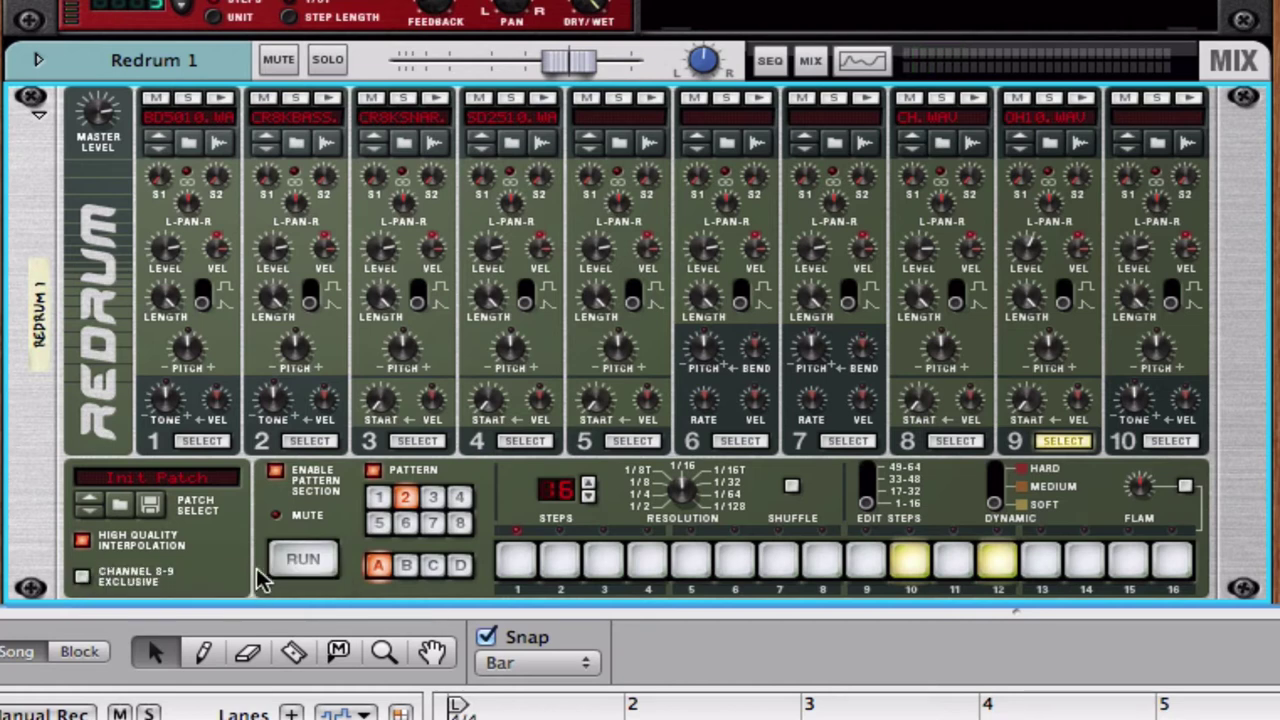
{"action": "left_click", "coordinate": [313, 563]}
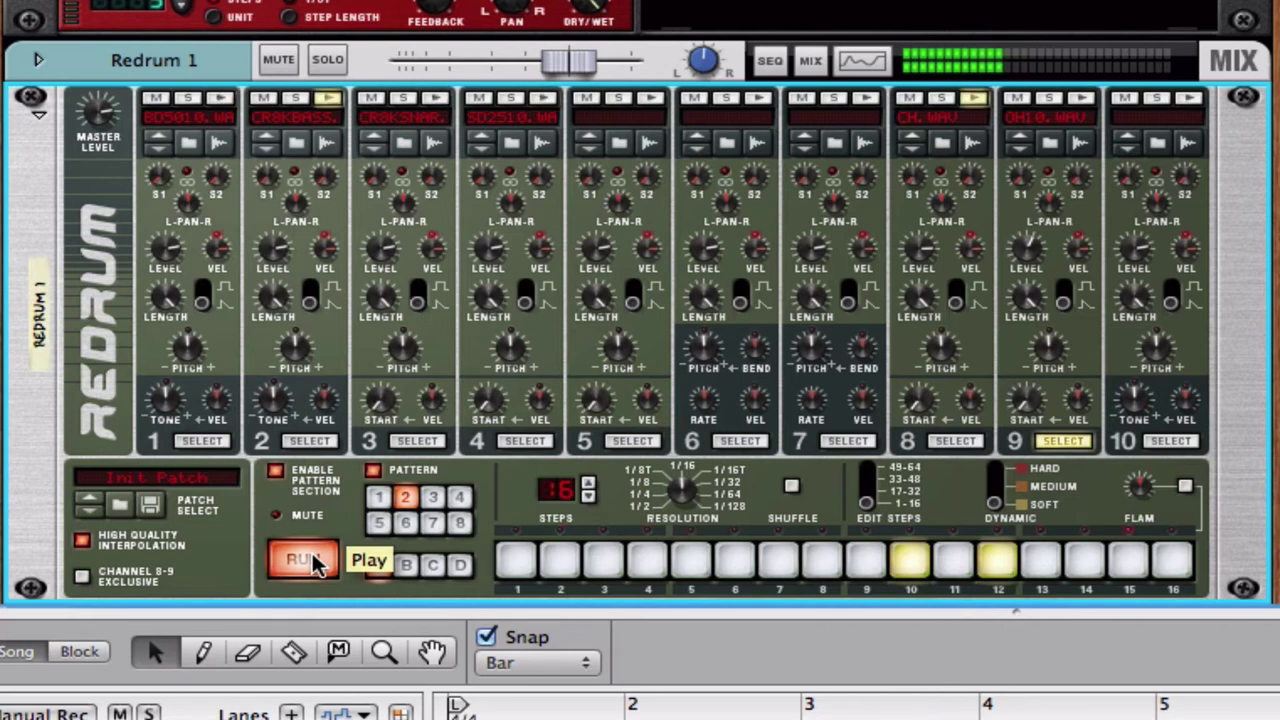
{"action": "left_click", "coordinate": [83, 579]}
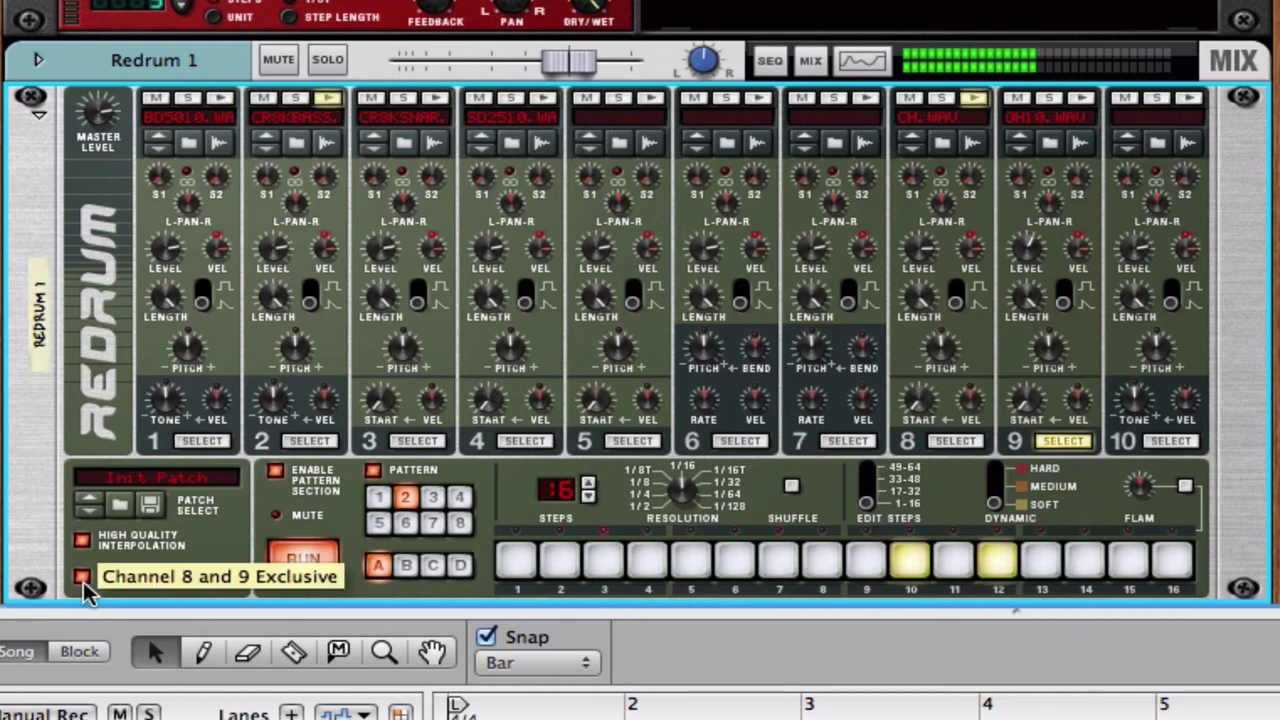
{"action": "left_click", "coordinate": [315, 560]}
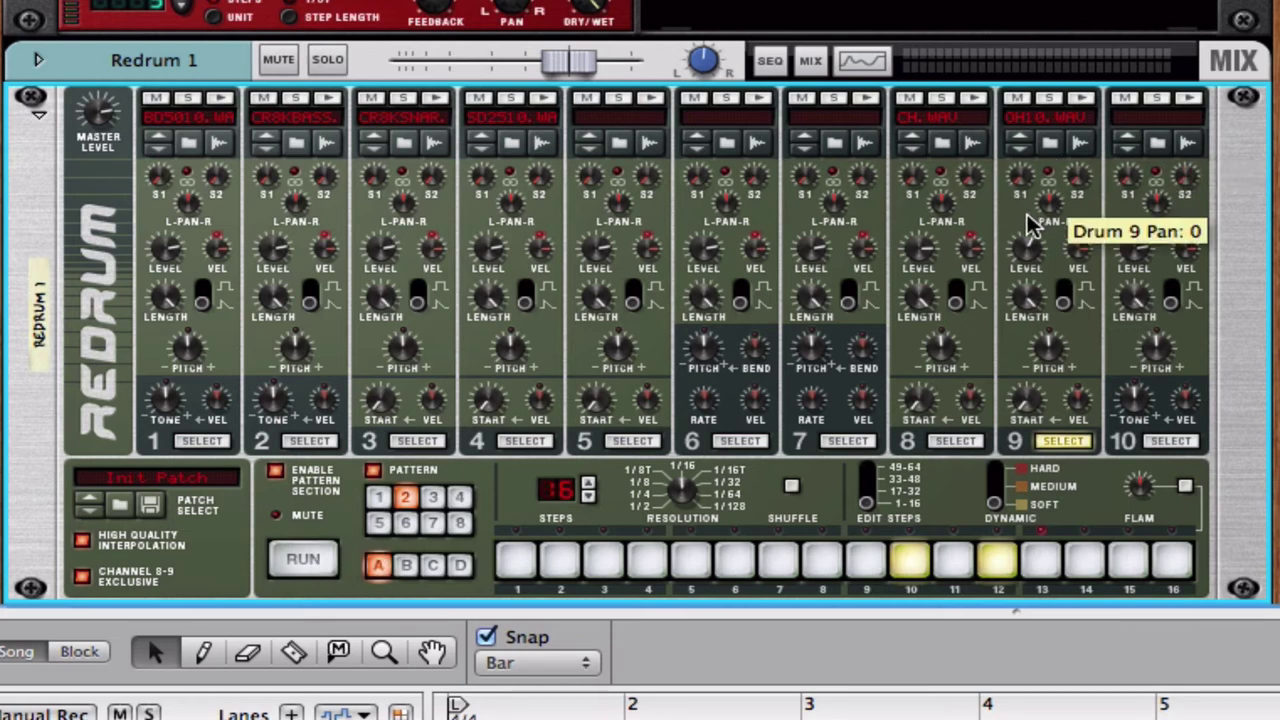
Lower drum 9's level and load CR8KCYMB.WAV from the cr8kkit folder into drum 8
{"action": "left_click_drag", "start_coordinate": [1030, 253], "coordinate": [1020, 350]}
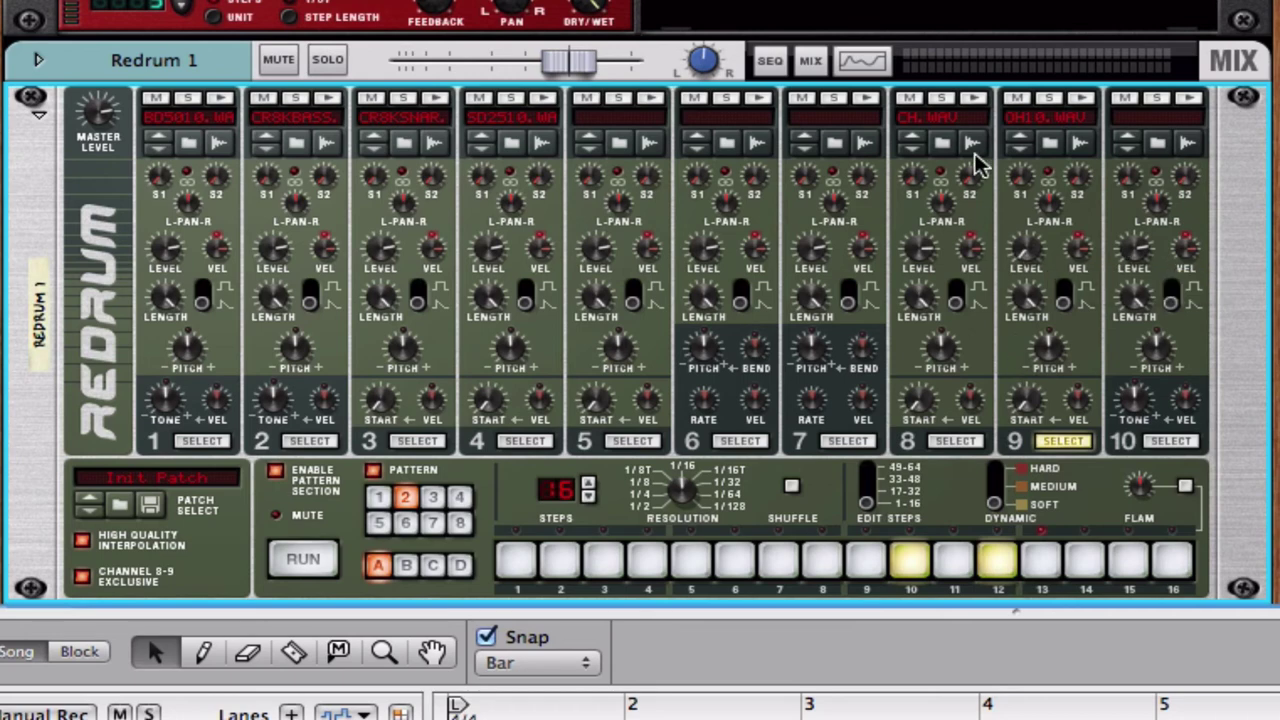
{"action": "left_click", "coordinate": [943, 140]}
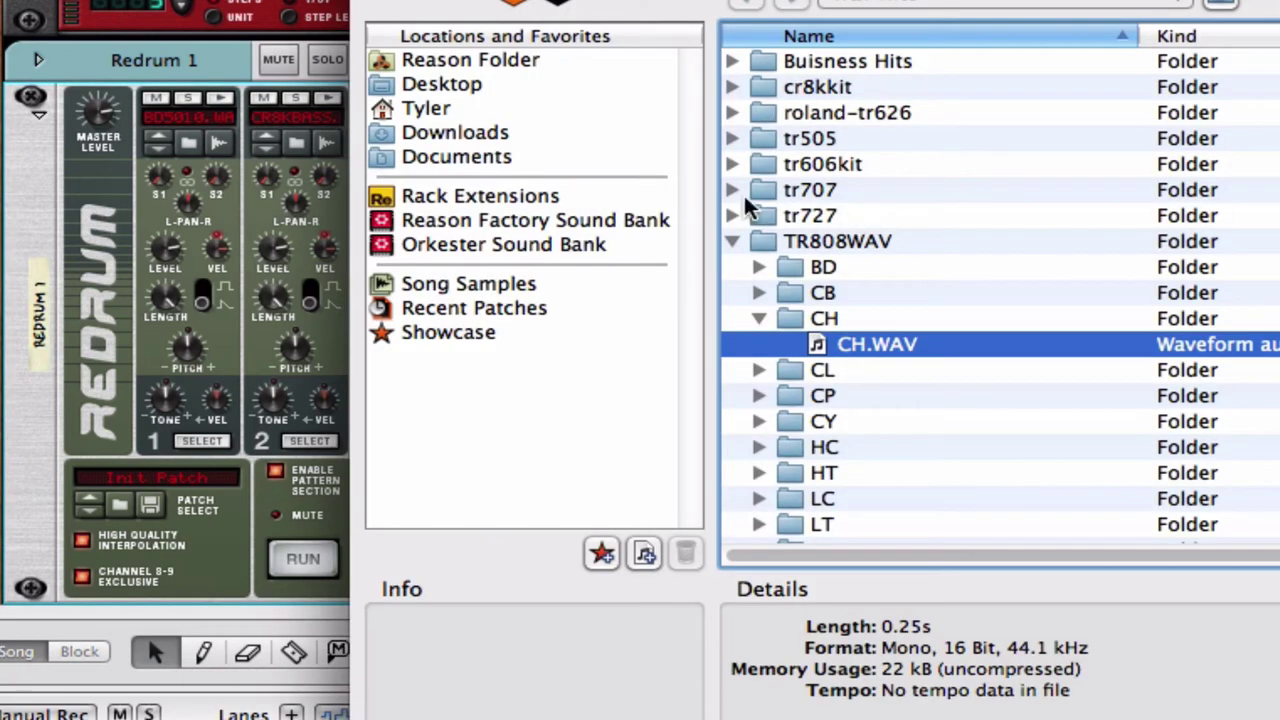
{"action": "left_click", "coordinate": [732, 87]}
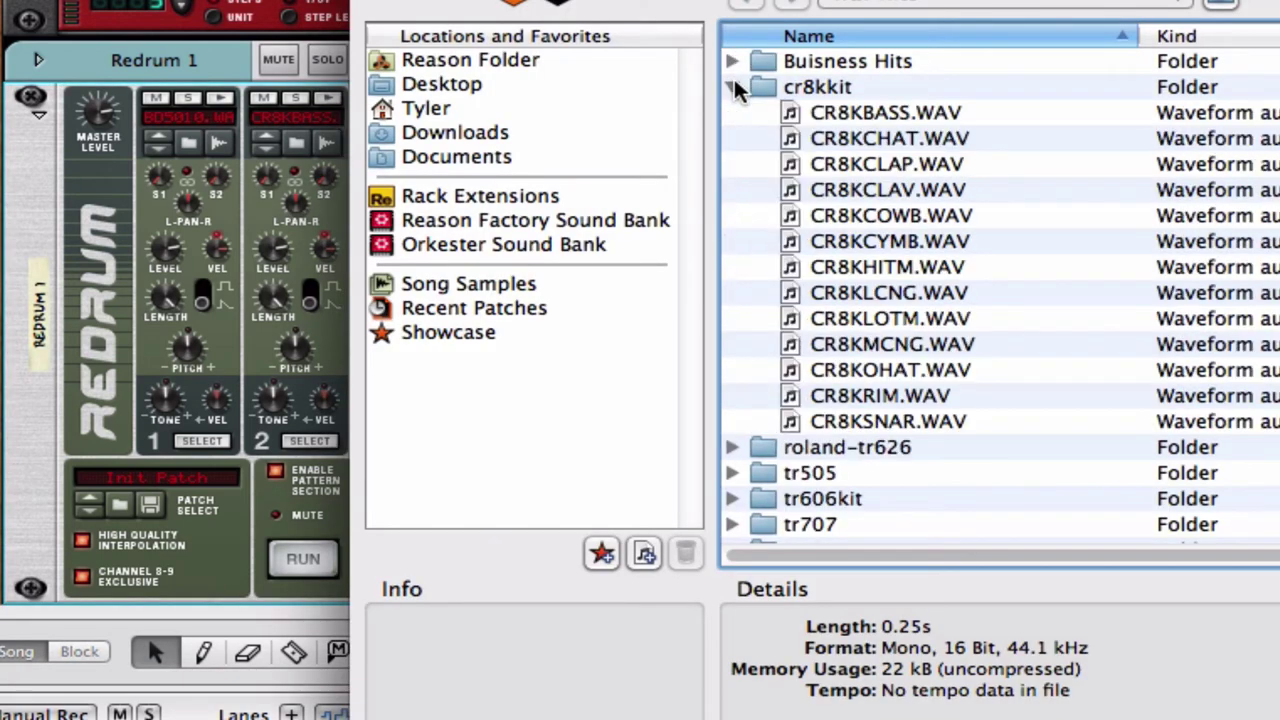
{"action": "left_click", "coordinate": [898, 392]}
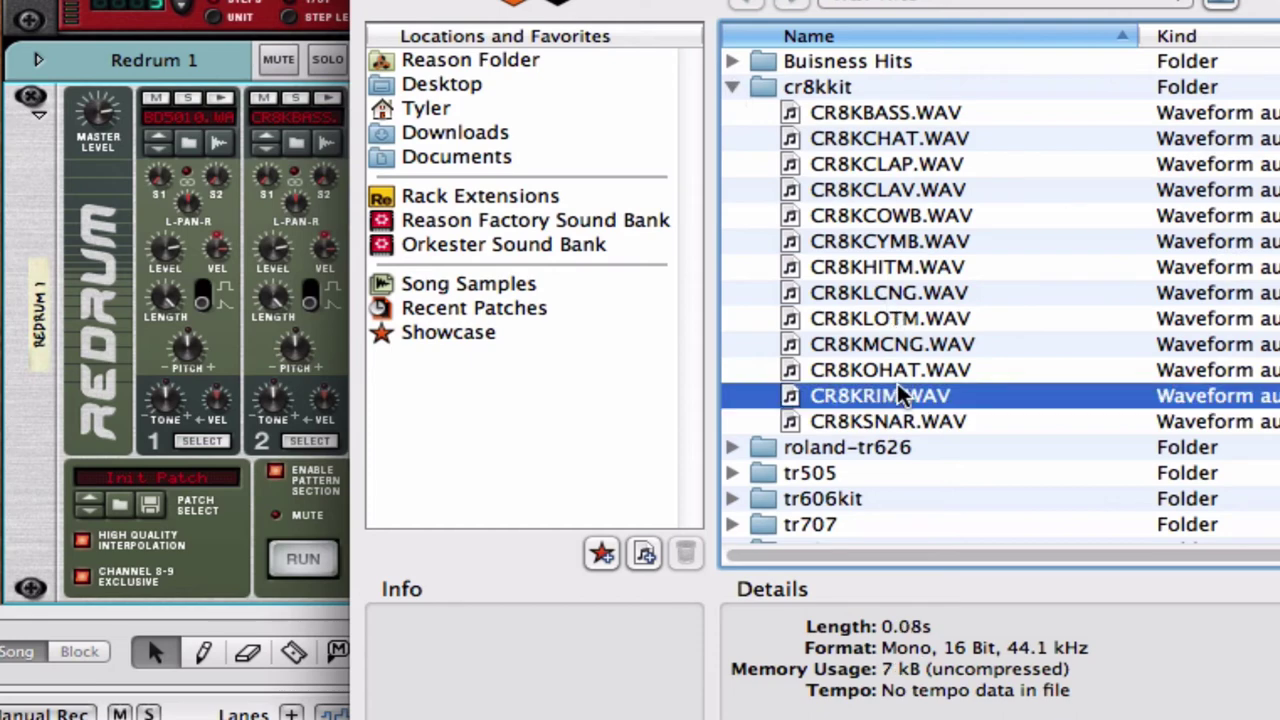
{"action": "left_click", "coordinate": [912, 208]}
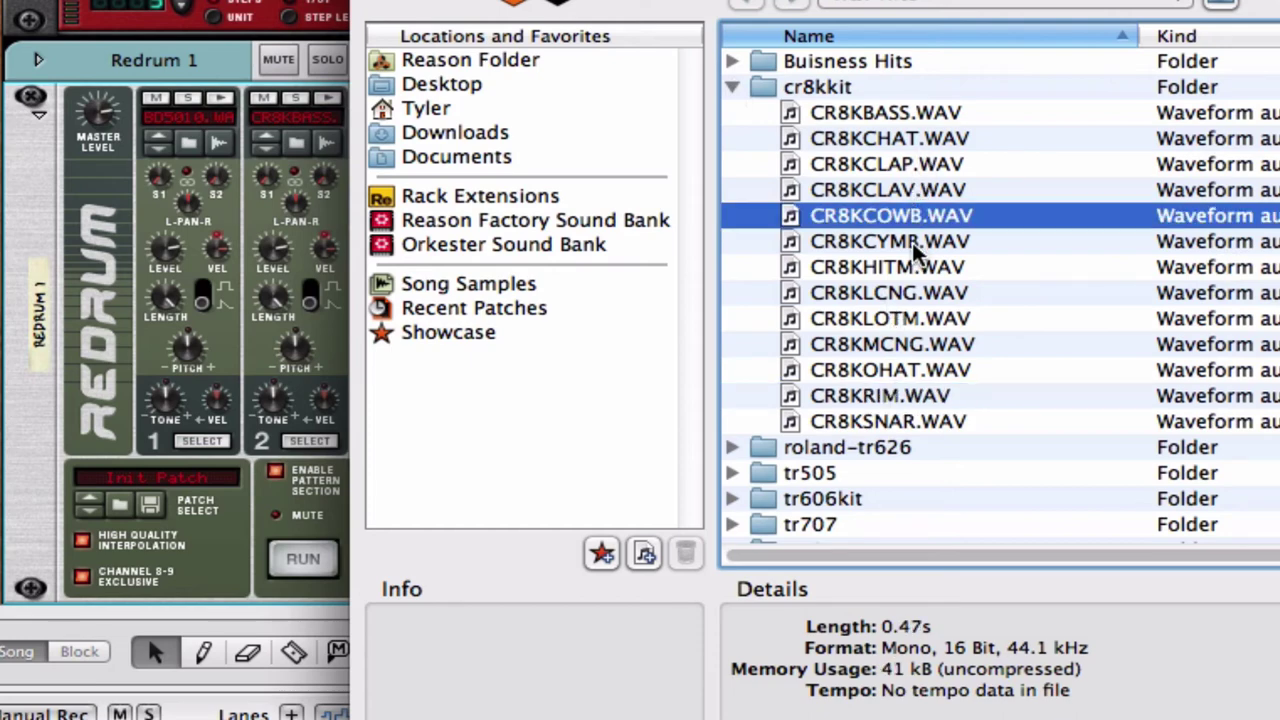
{"action": "left_click", "coordinate": [912, 242]}
{"action": "key", "text": "Return"}
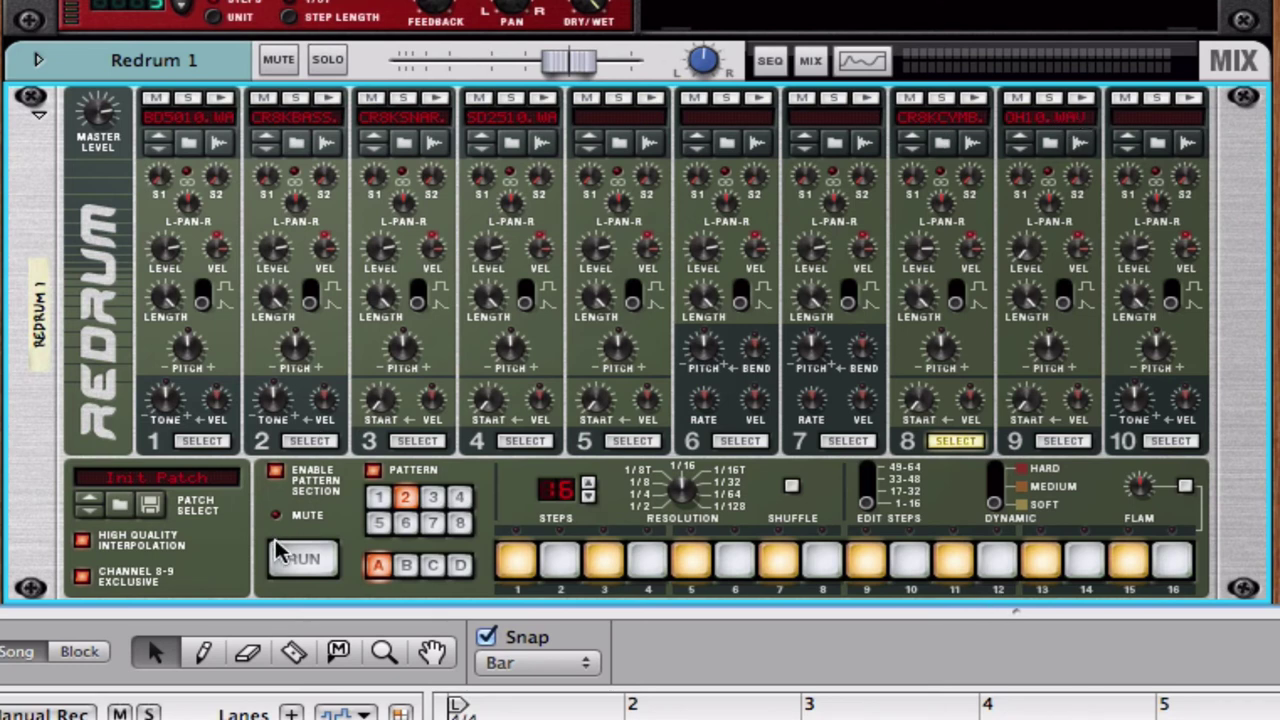
While pattern 2 plays, add soft drum 9 hits on steps 2, 4, 6, 8, 14 and 16, and stop playback
{"action": "left_click", "coordinate": [303, 563]}
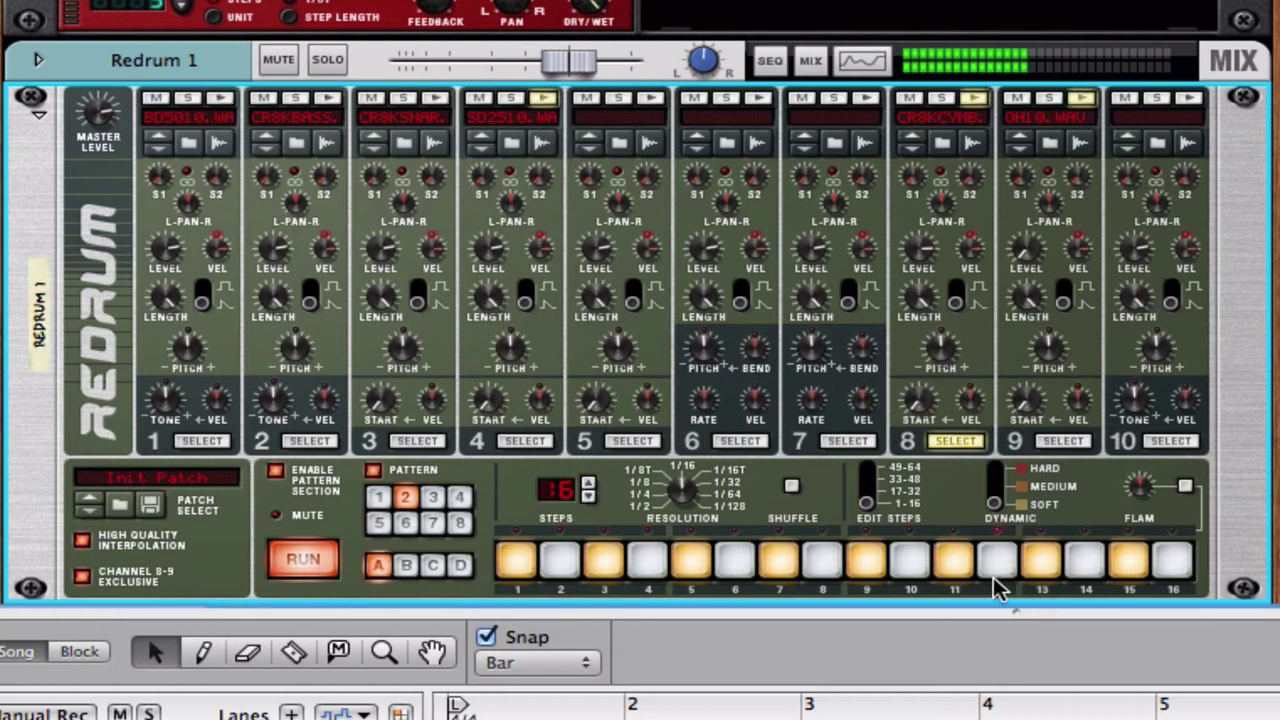
{"action": "left_click", "coordinate": [1062, 441]}
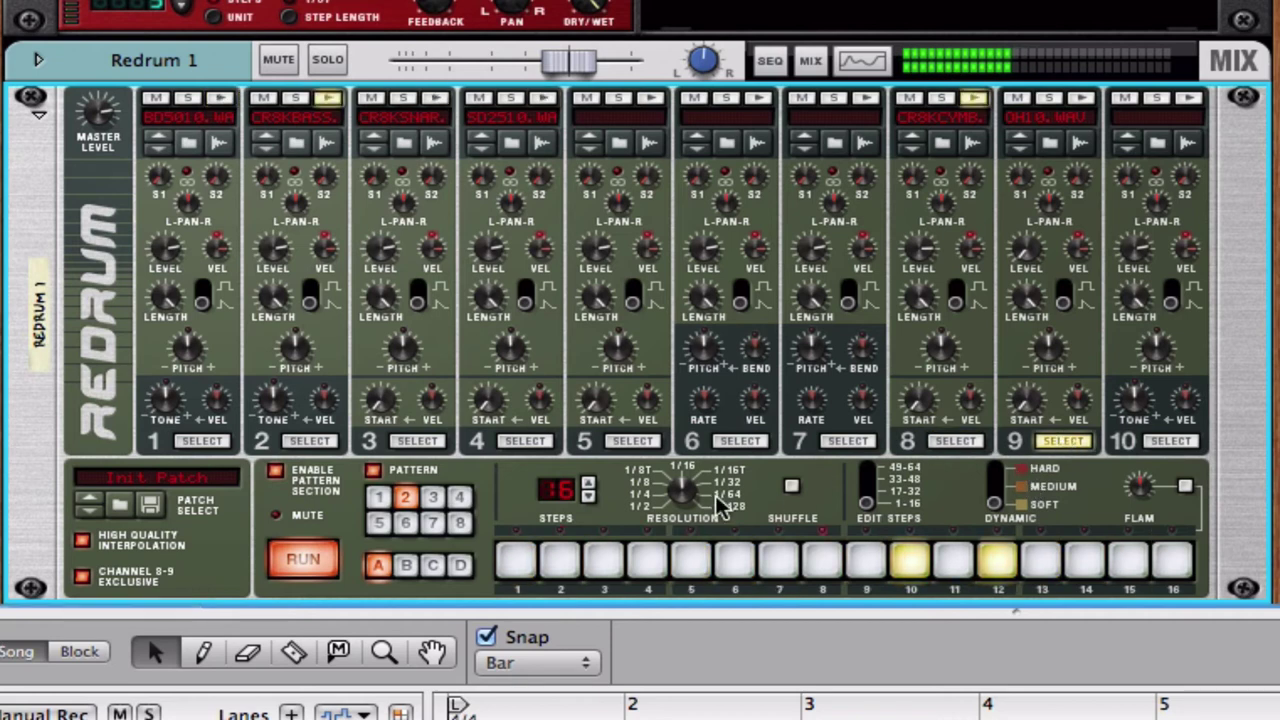
{"action": "left_click", "coordinate": [562, 562]}
{"action": "left_click", "coordinate": [648, 562]}
{"action": "left_click", "coordinate": [734, 562]}
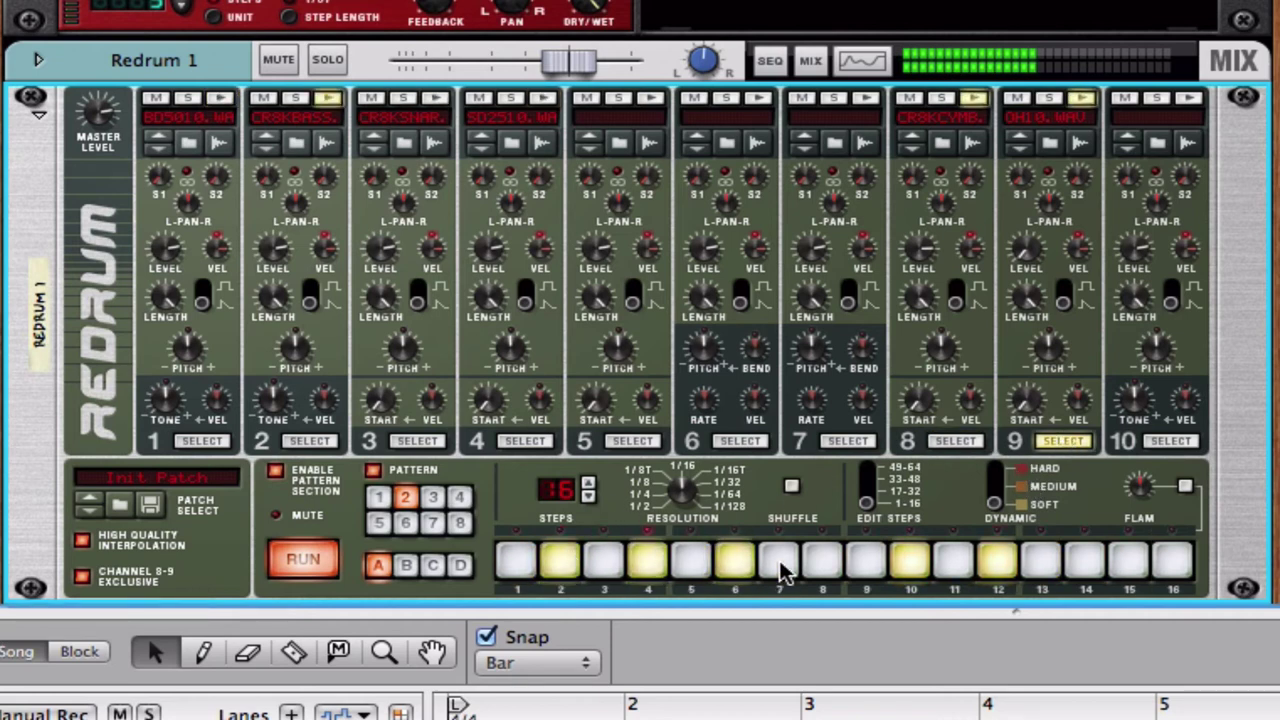
{"action": "left_click", "coordinate": [822, 564]}
{"action": "left_click", "coordinate": [1085, 563]}
{"action": "left_click", "coordinate": [1172, 563]}
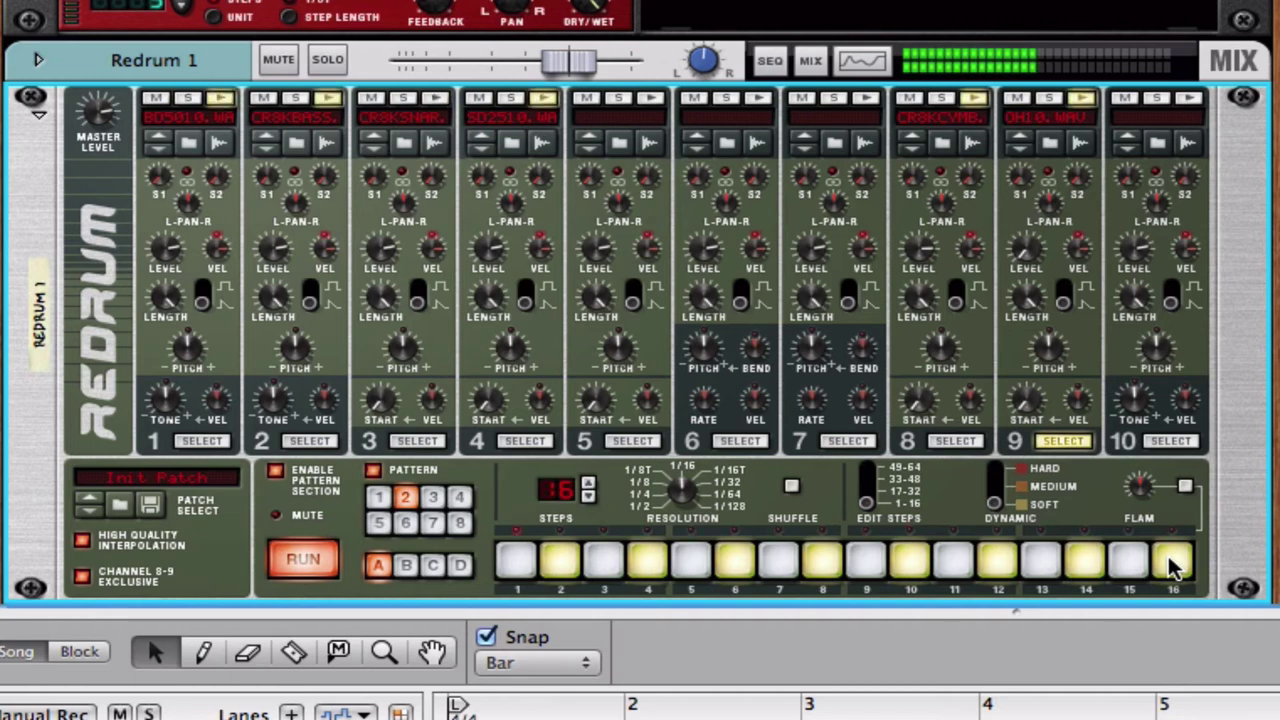
{"action": "key", "text": "space"}
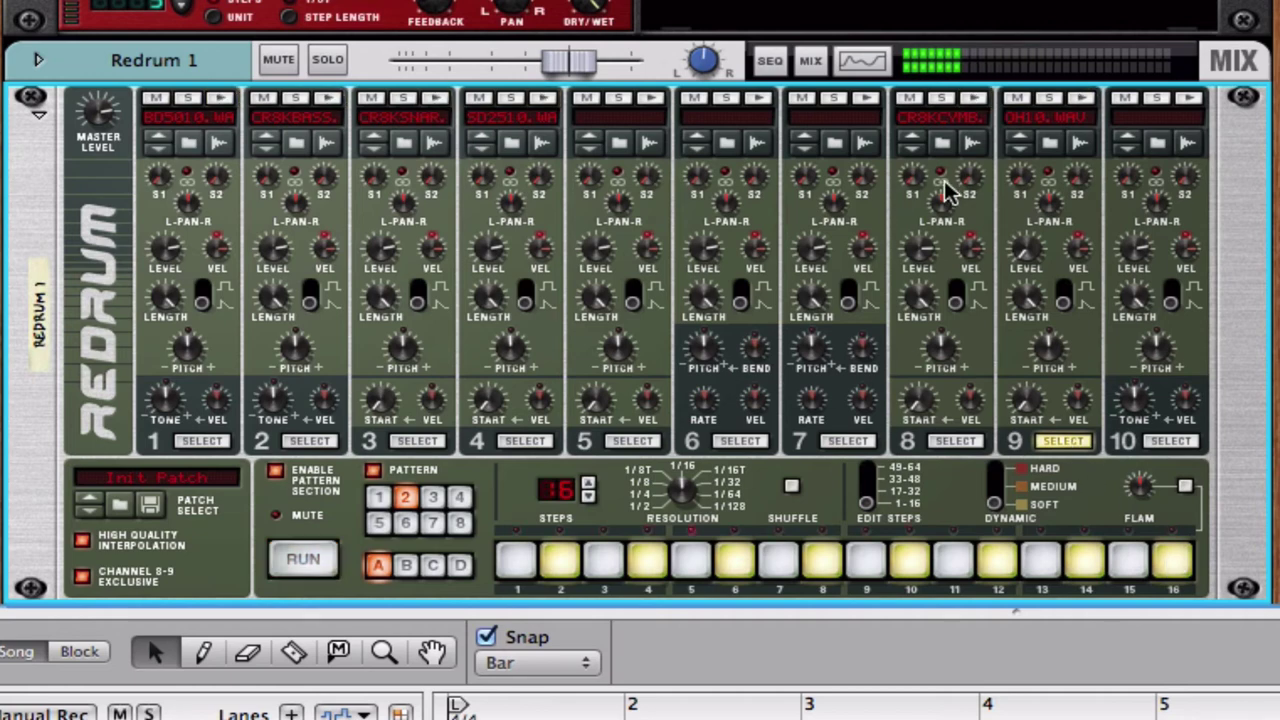
Load the Lord5.rx2 [0] slice from the Reason Folder's Drums > Breaks > Lord folder into drum 8 and trigger it
{"action": "left_click", "coordinate": [943, 146]}
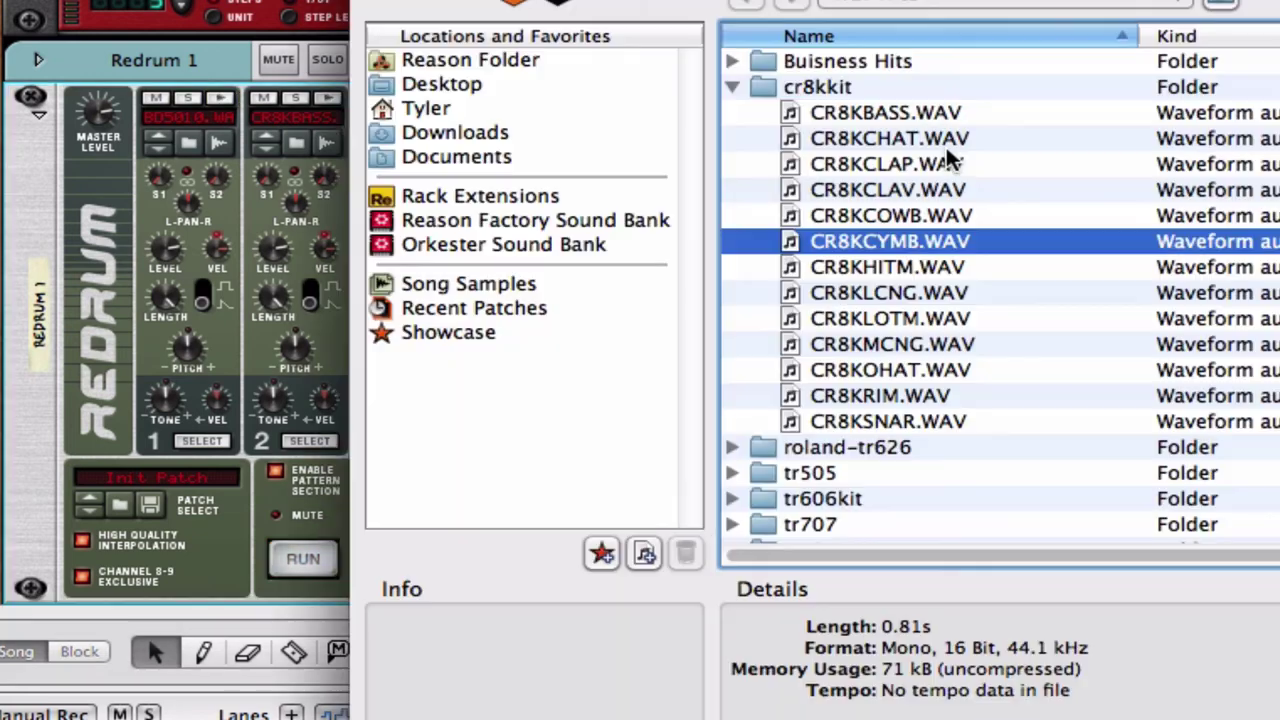
{"action": "left_click", "coordinate": [732, 87]}
{"action": "left_click", "coordinate": [592, 62]}
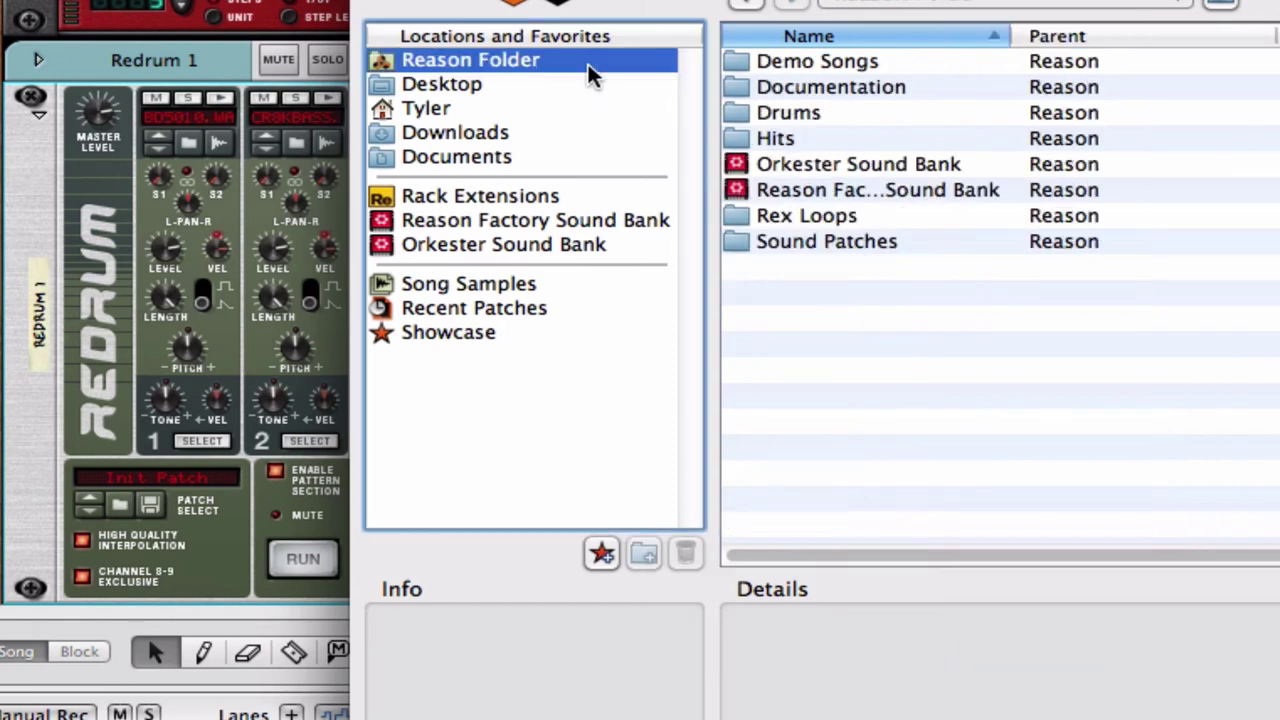
{"action": "double_click", "coordinate": [740, 122]}
{"action": "left_click", "coordinate": [731, 61]}
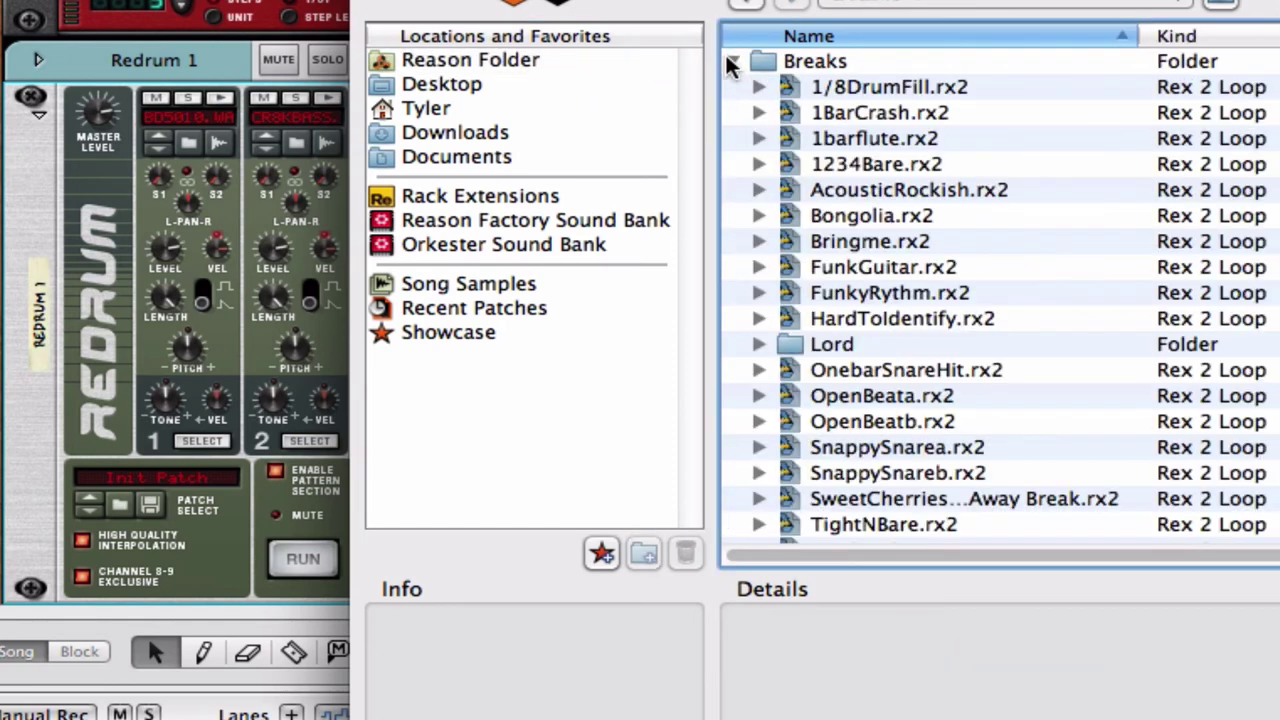
{"action": "left_click", "coordinate": [760, 344]}
{"action": "left_click", "coordinate": [880, 476]}
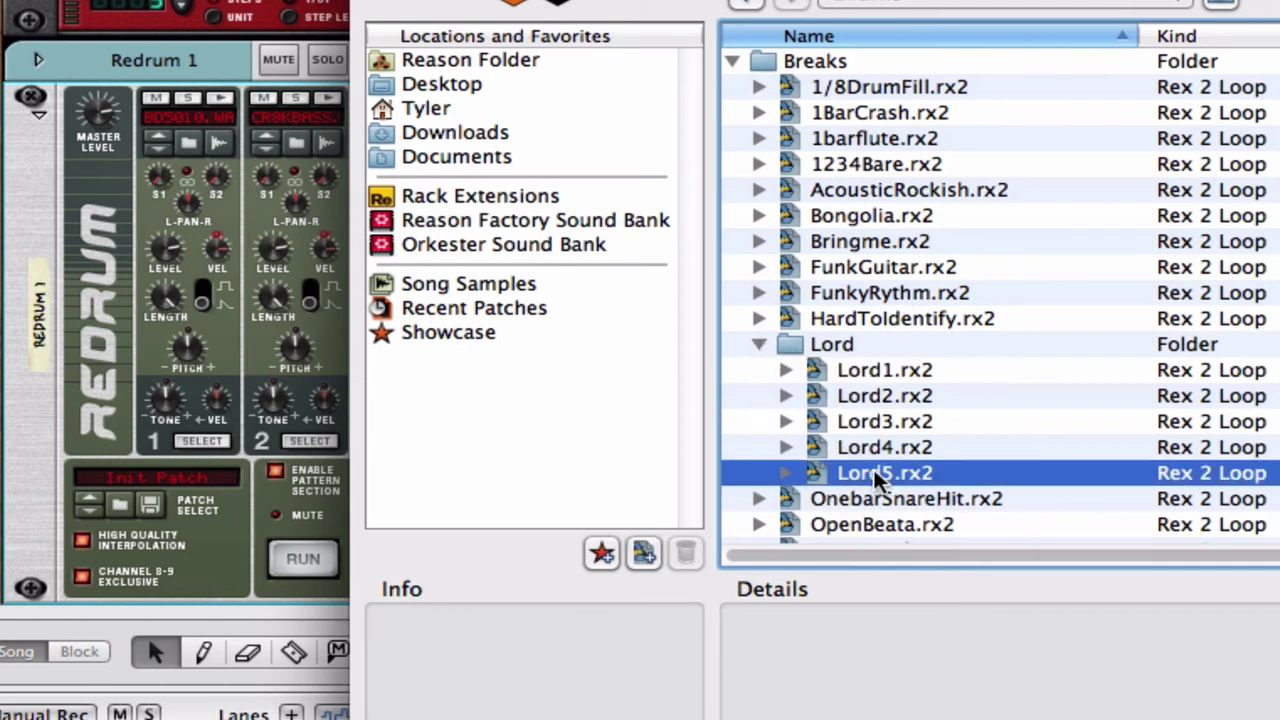
{"action": "left_click", "coordinate": [787, 473]}
{"action": "left_click", "coordinate": [900, 500]}
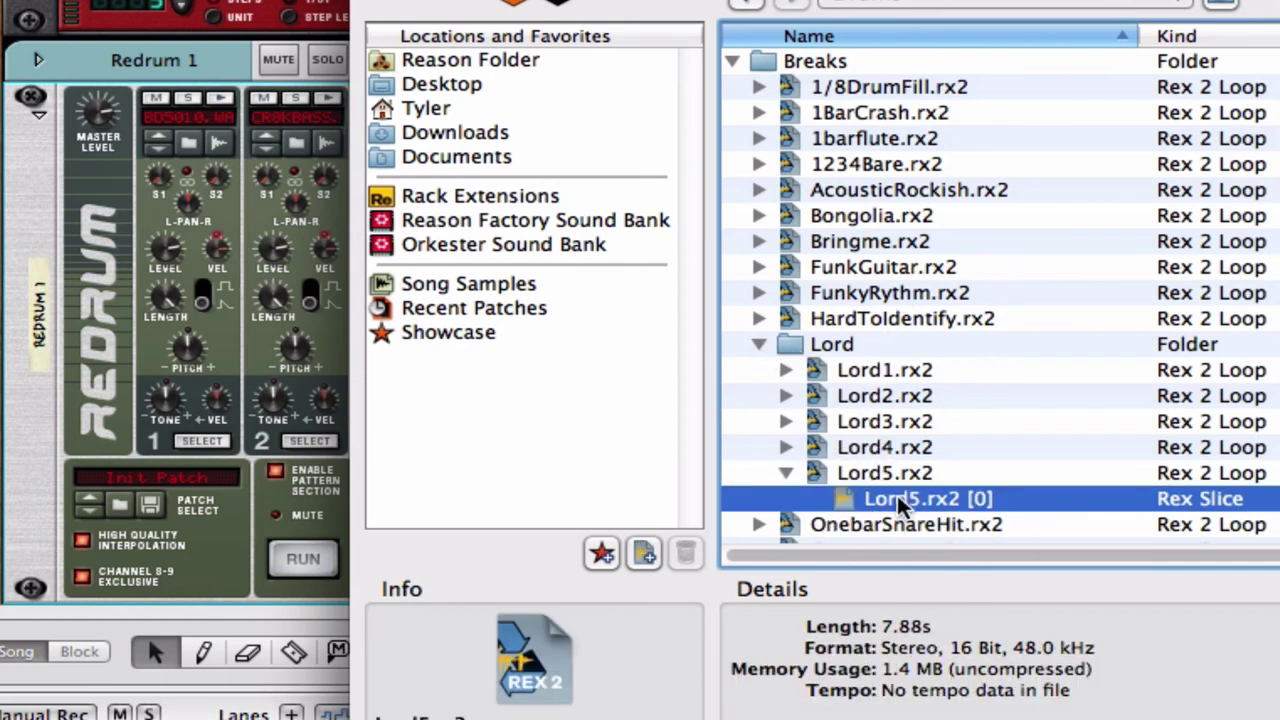
{"action": "double_click", "coordinate": [897, 495]}
{"action": "left_click", "coordinate": [975, 100]}
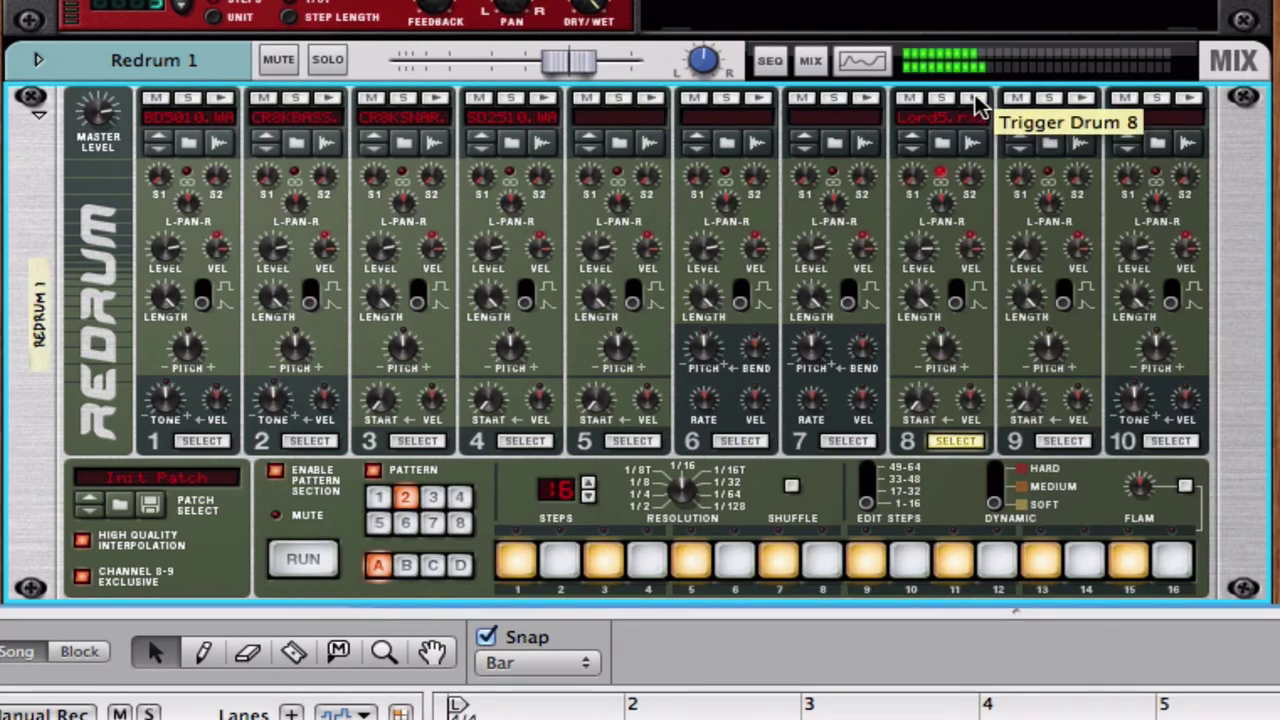
Reload the Lord5.rx2 [0] slice into drum 8 and play pattern 2 briefly with it
{"action": "left_click", "coordinate": [957, 146]}
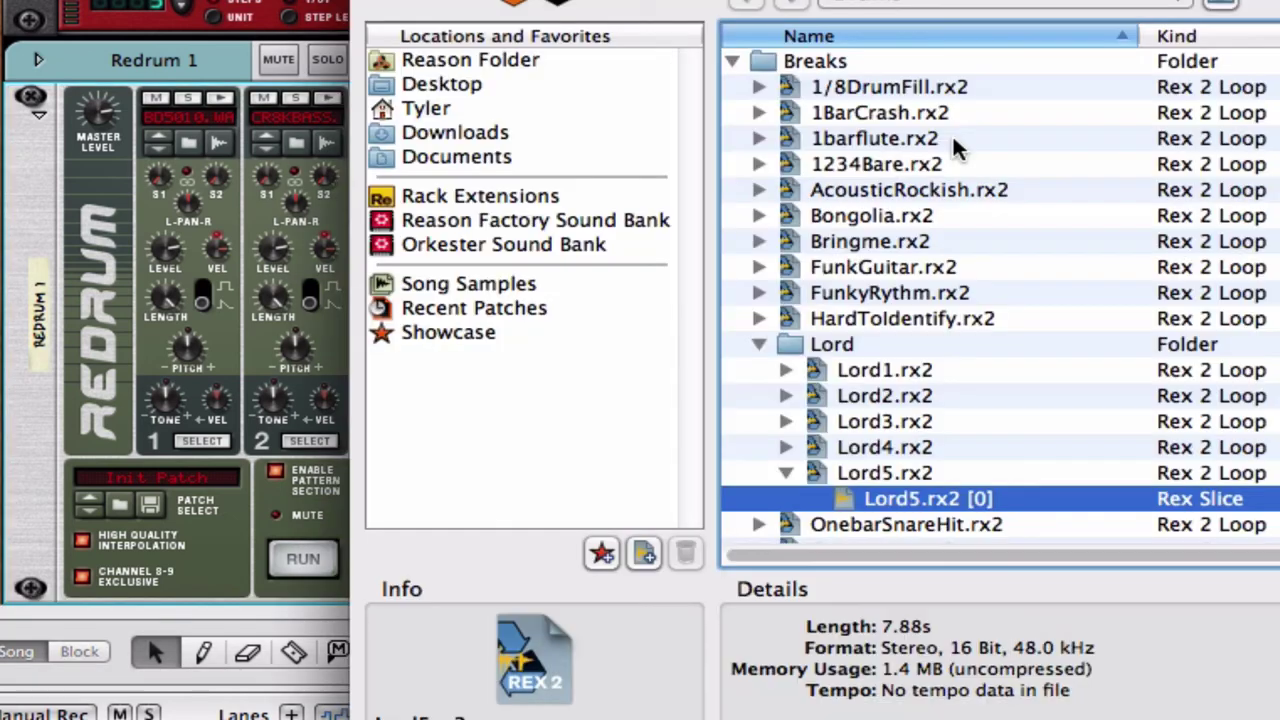
{"action": "double_click", "coordinate": [894, 490]}
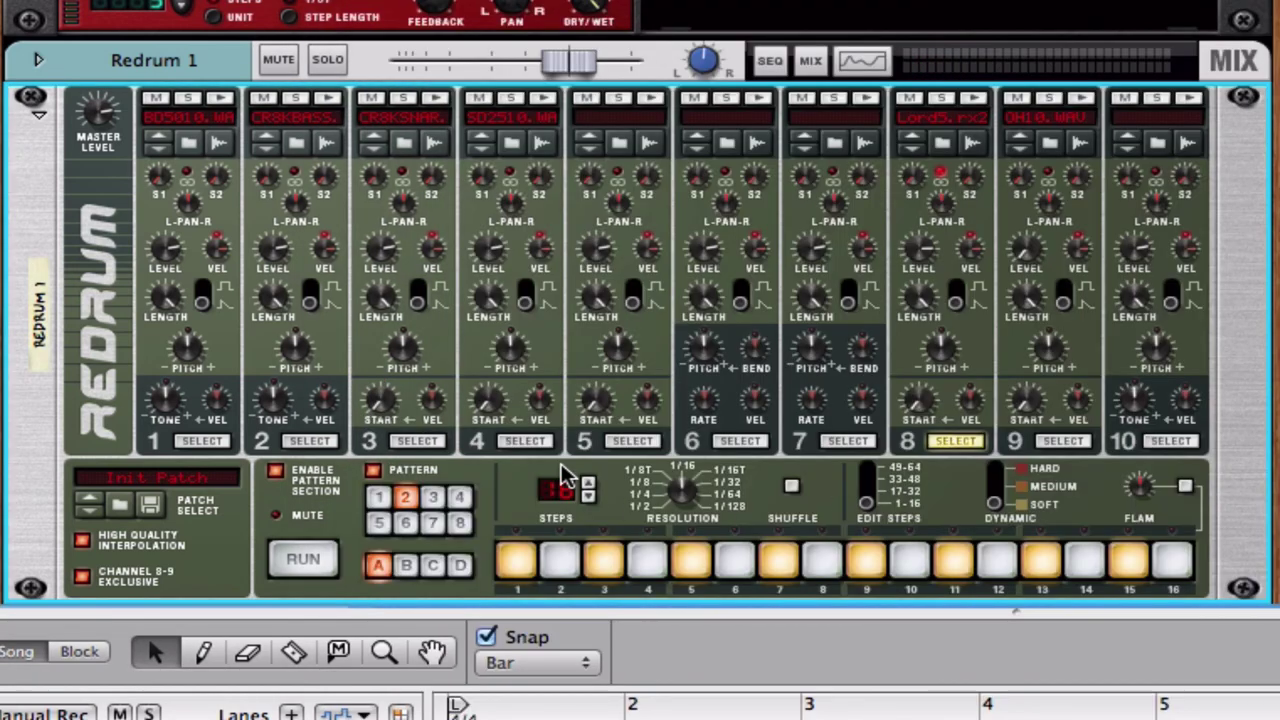
{"action": "left_click", "coordinate": [308, 560]}
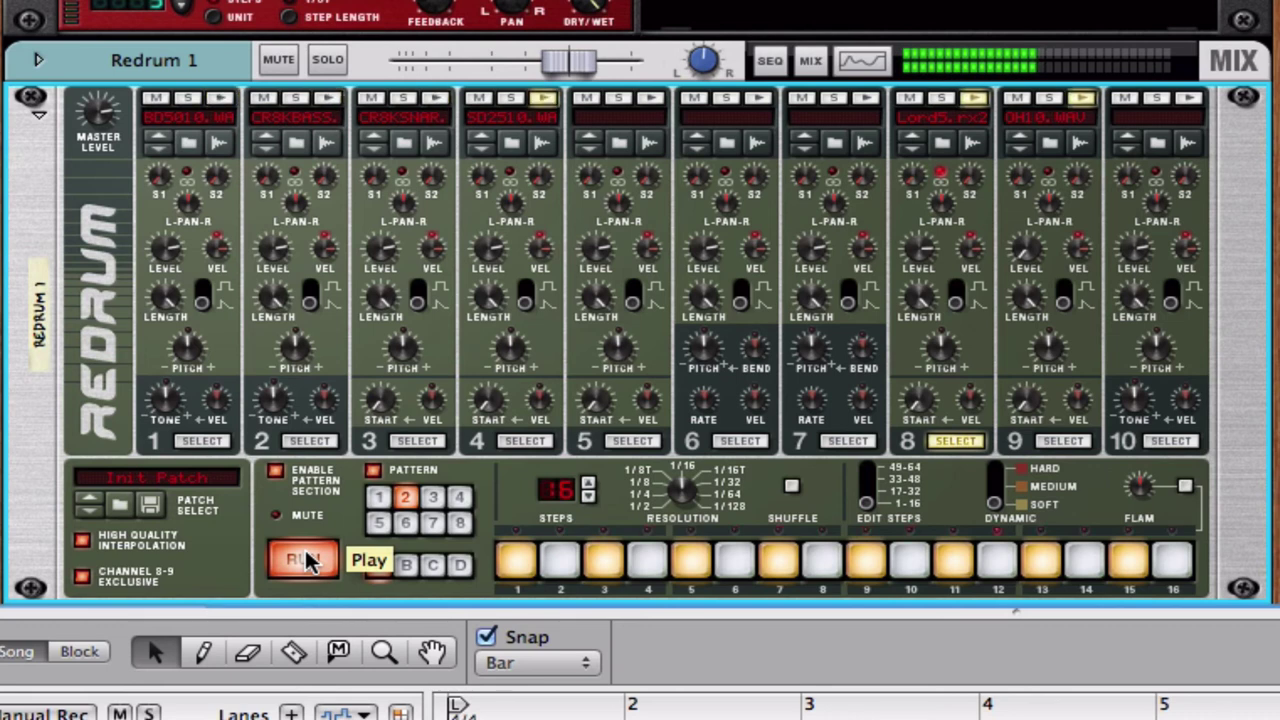
{"action": "left_click", "coordinate": [308, 560]}
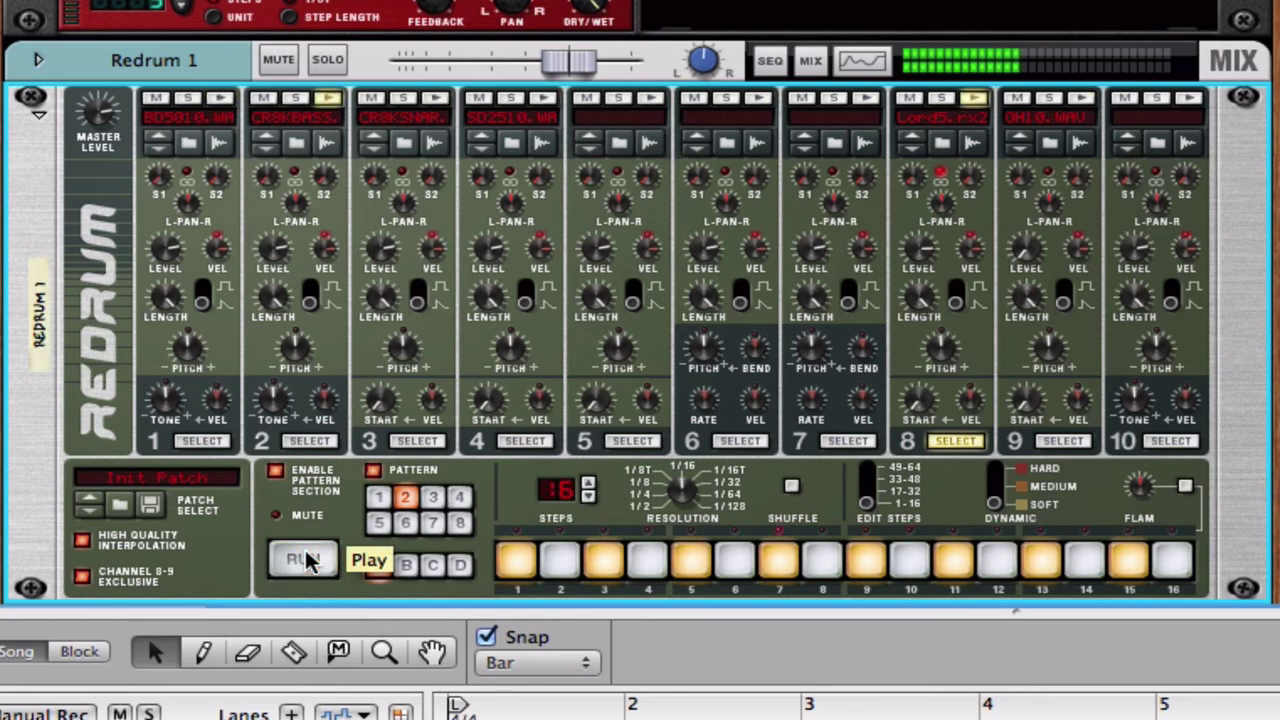